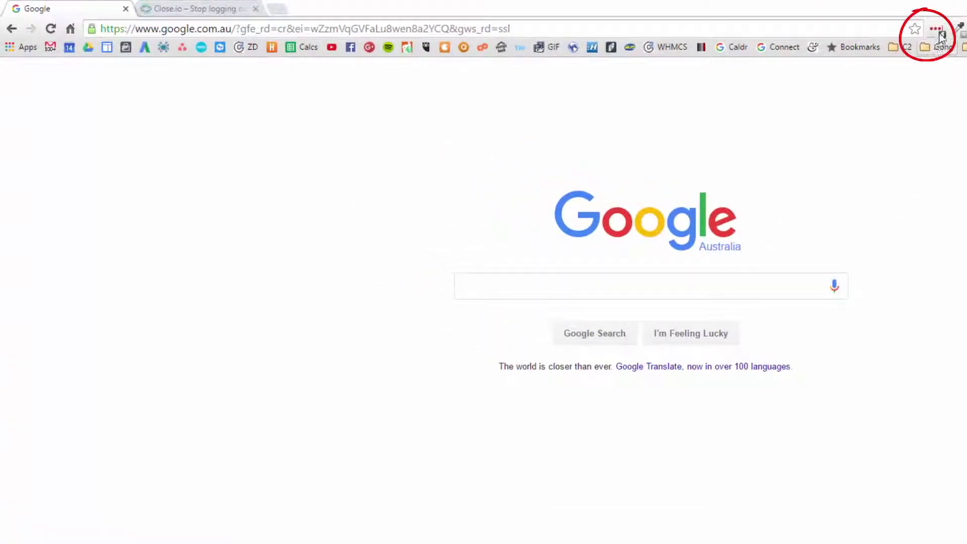
- Open the LastPass vault in its own tab and show the Sharing Center's shared folders
click(940, 33)
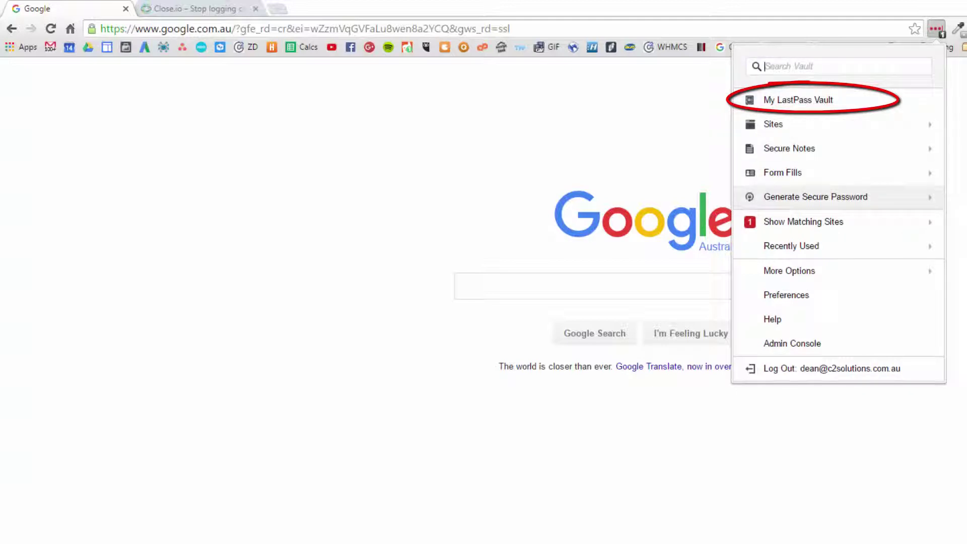
click(794, 100)
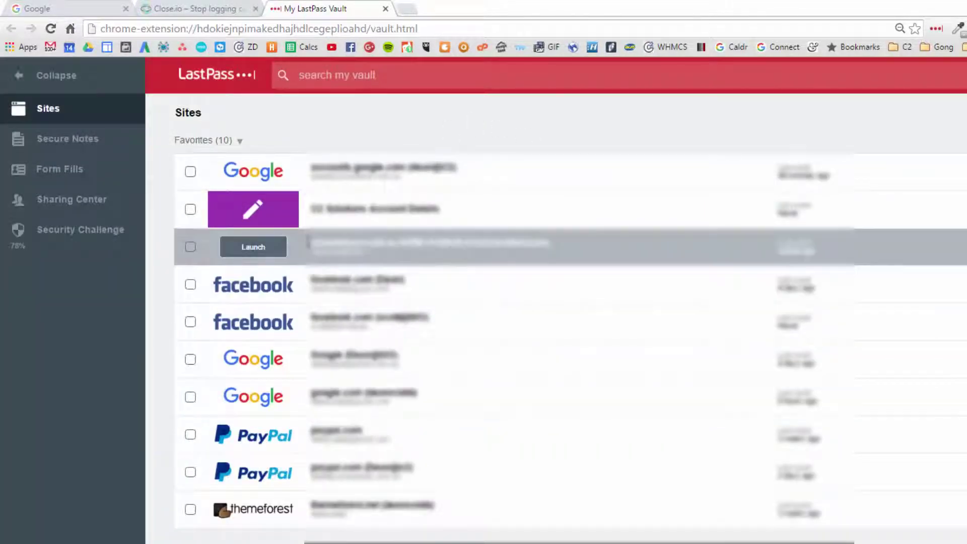
click(98, 209)
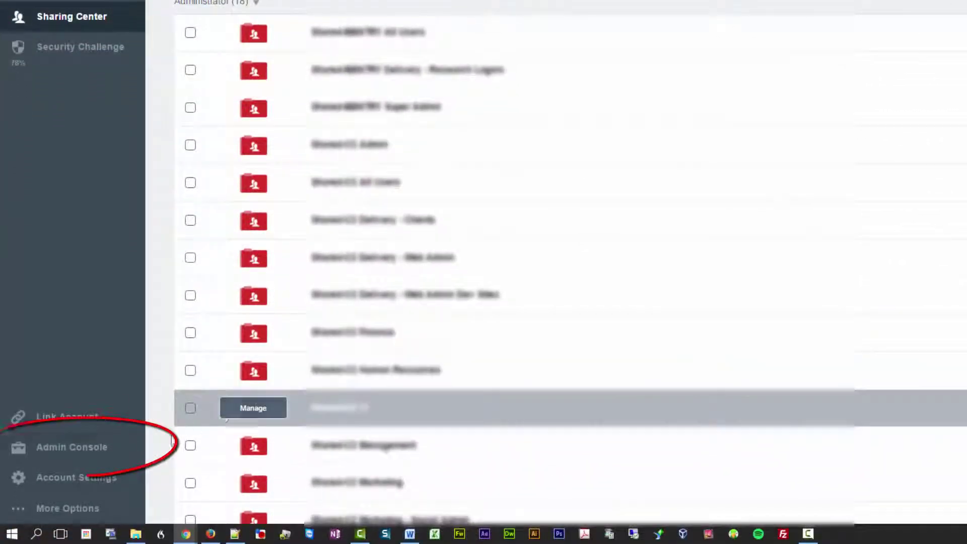
- In the Admin Console's Create New User form, provision a user for the new staff member's company e-mail
click(103, 449)
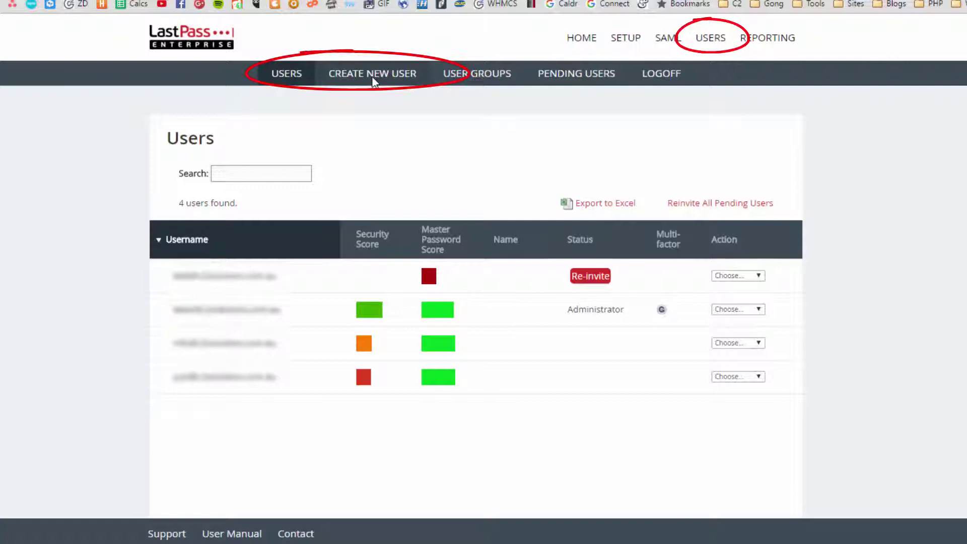
click(373, 73)
click(331, 458)
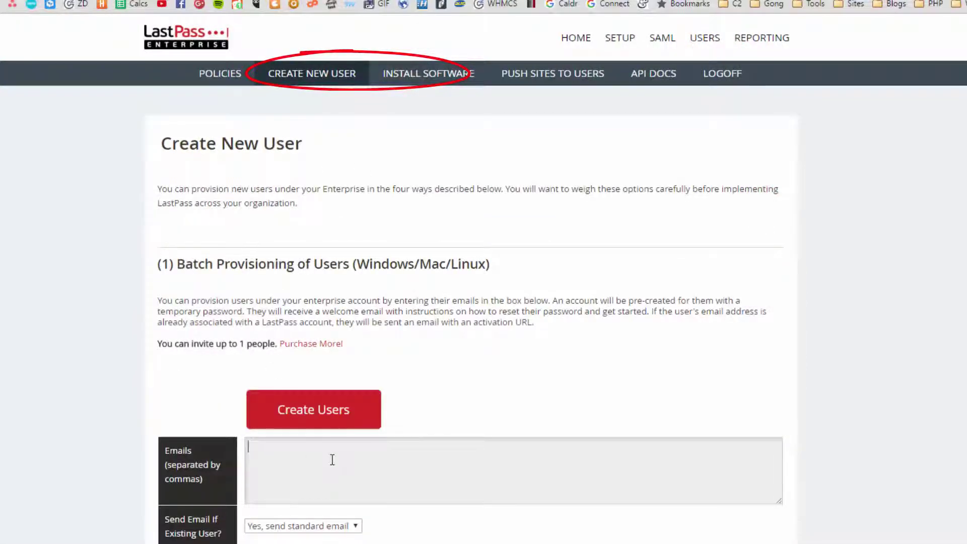
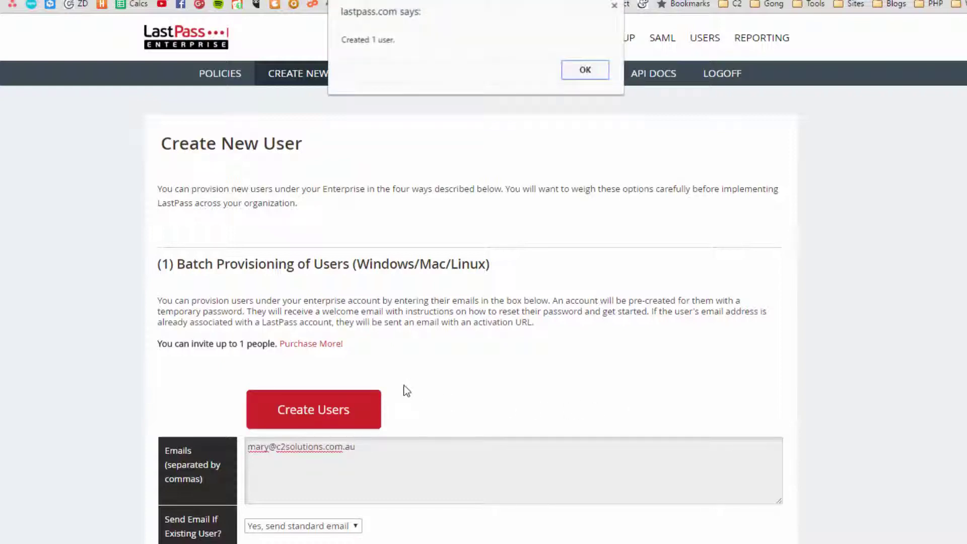
click(585, 70)
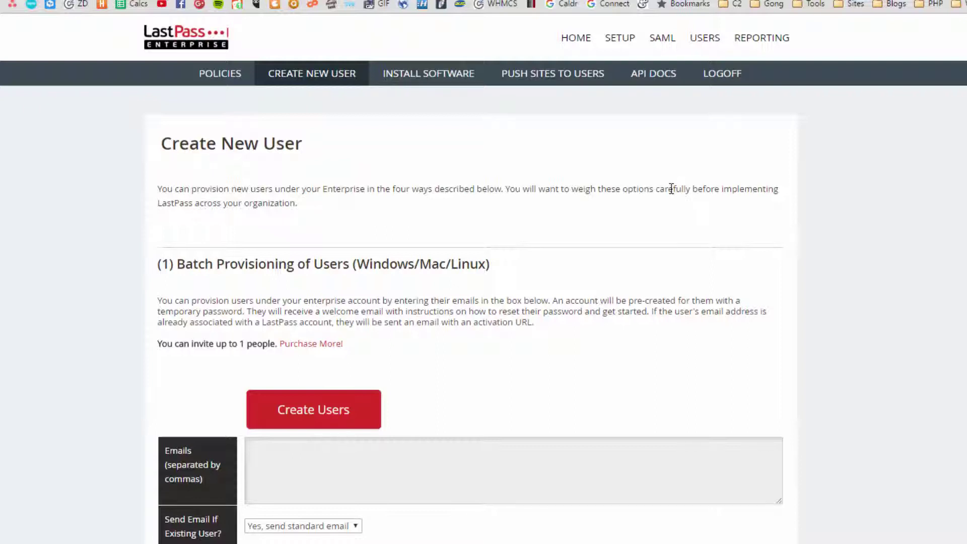
- Return to the Users list showing five users, with the new account pending invitation
click(715, 44)
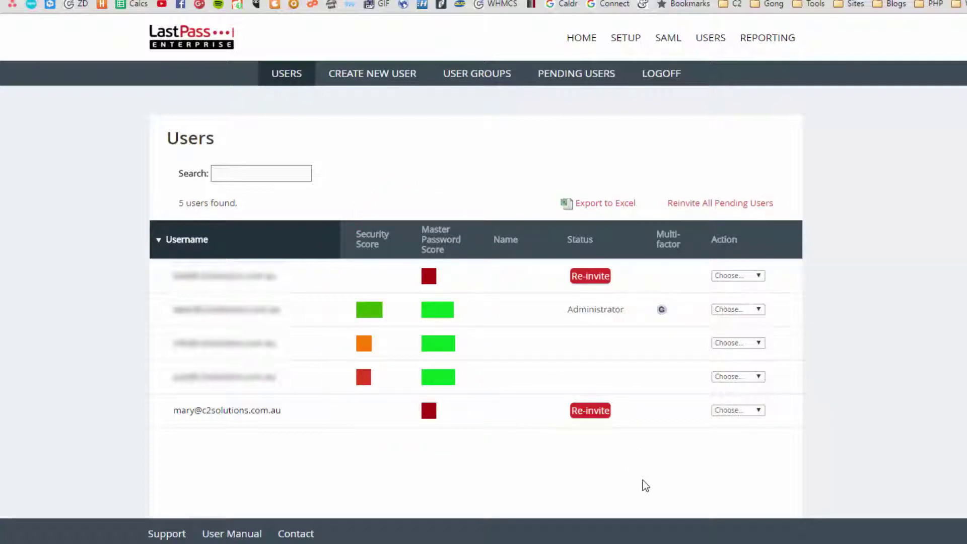
- Add the new user's e-mail to the C2 Finance group's members and save
click(468, 74)
scroll(555, 196, down, 8)
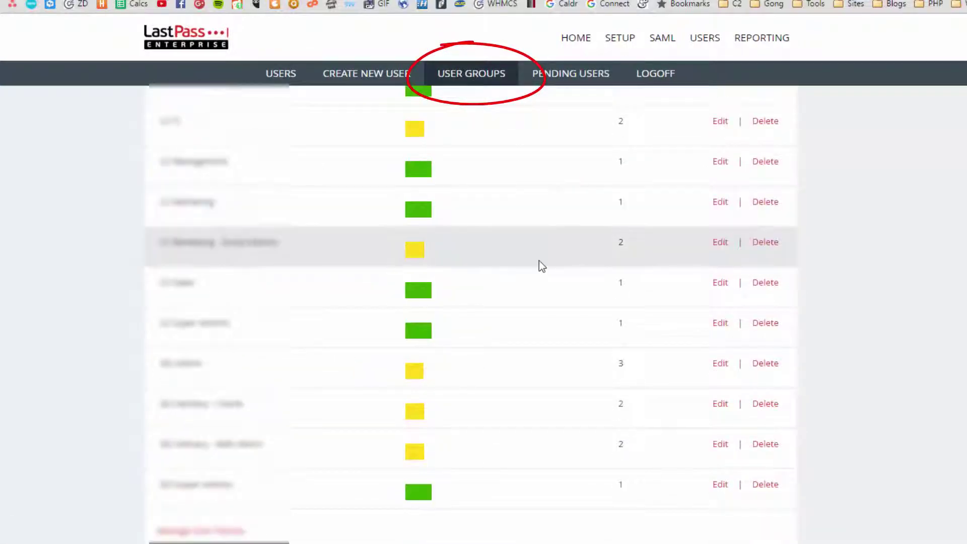
scroll(539, 262, up, 3)
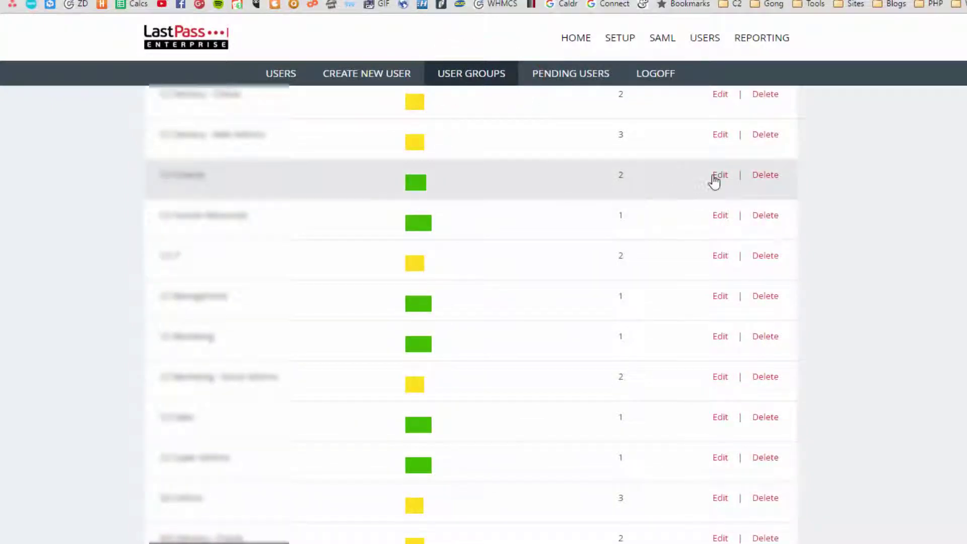
click(718, 177)
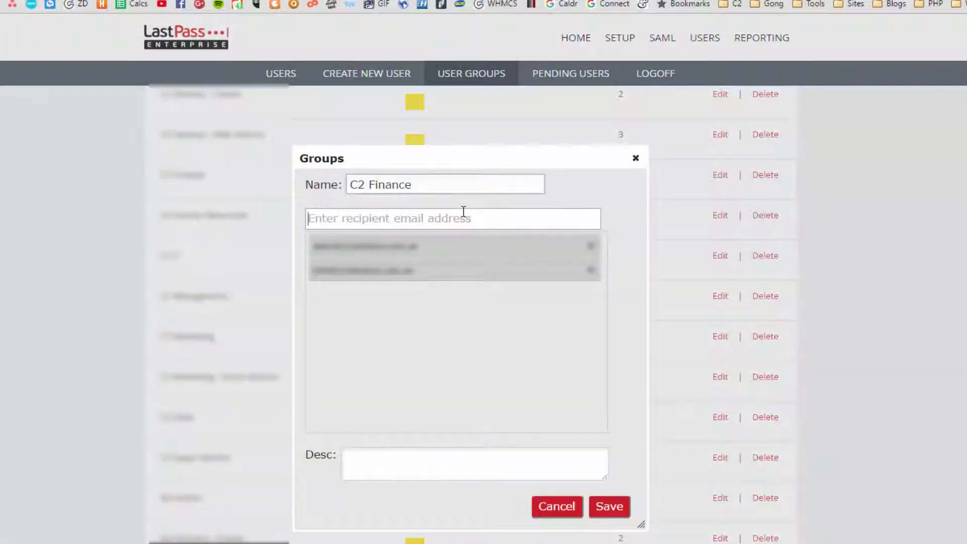
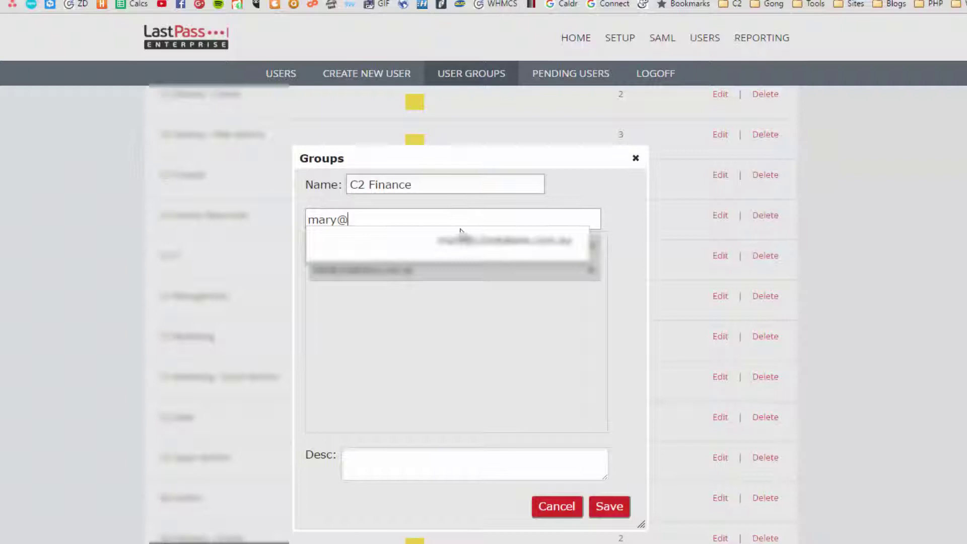
click(463, 239)
click(600, 505)
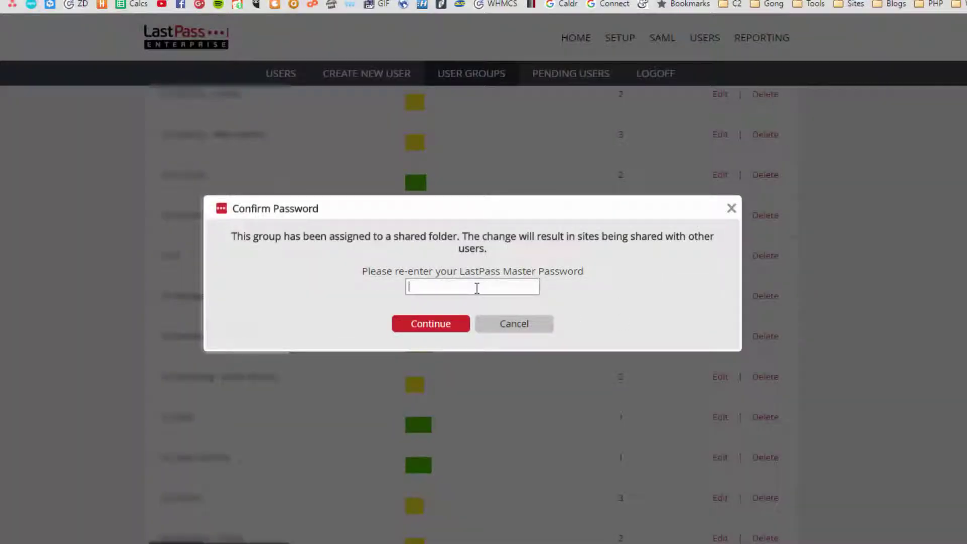
- Confirm the group change with the master password
click(477, 288)
text(••••••••••••••••••)
click(446, 326)
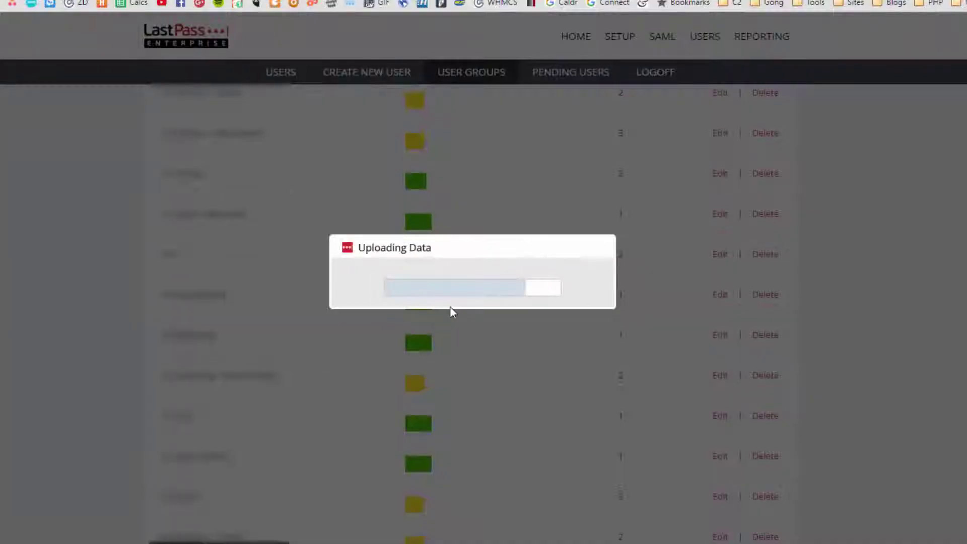
scroll(470, 408, down, 10)
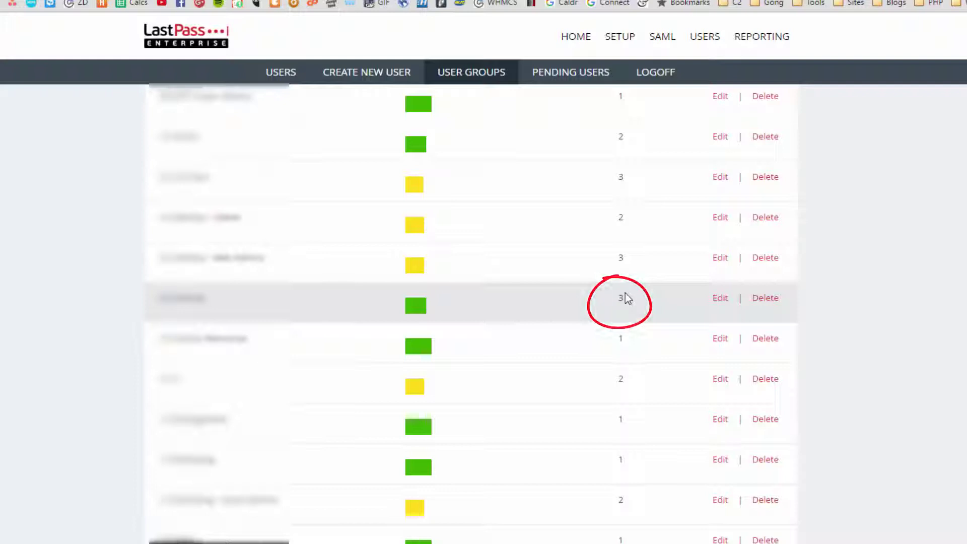
scroll(558, 260, down, 1)
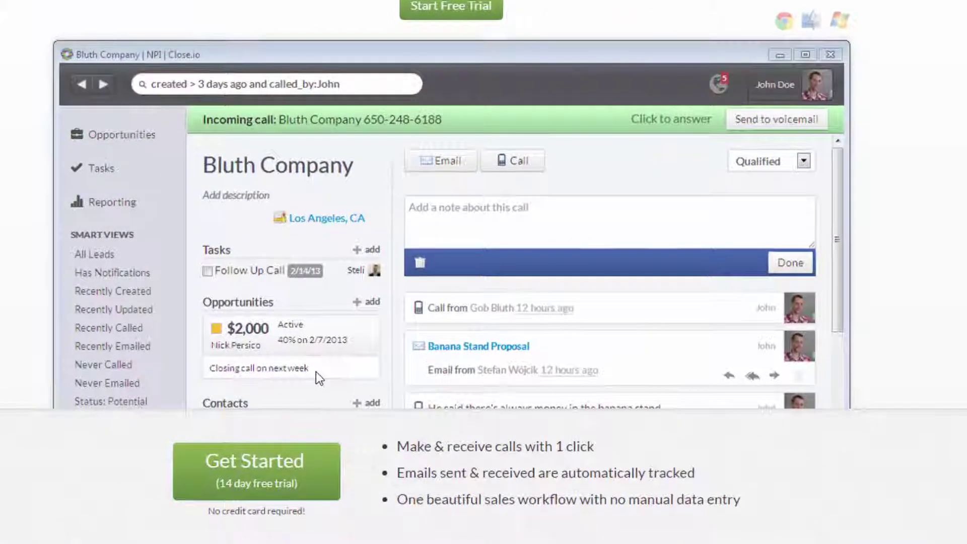
- Fill the Close.io trial sign-up from a LastPass profile, using the new staff e-mail and a generated 20-character password
click(267, 458)
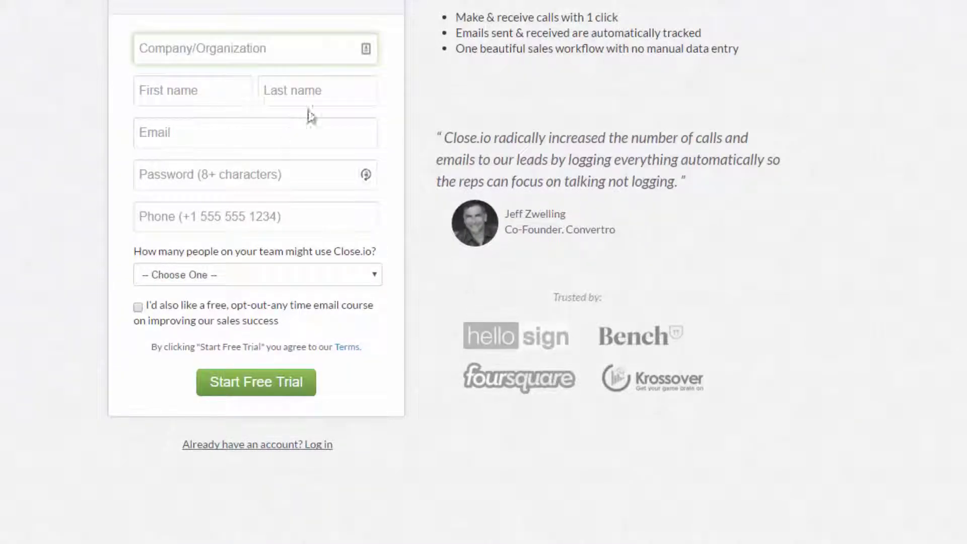
click(366, 55)
click(254, 183)
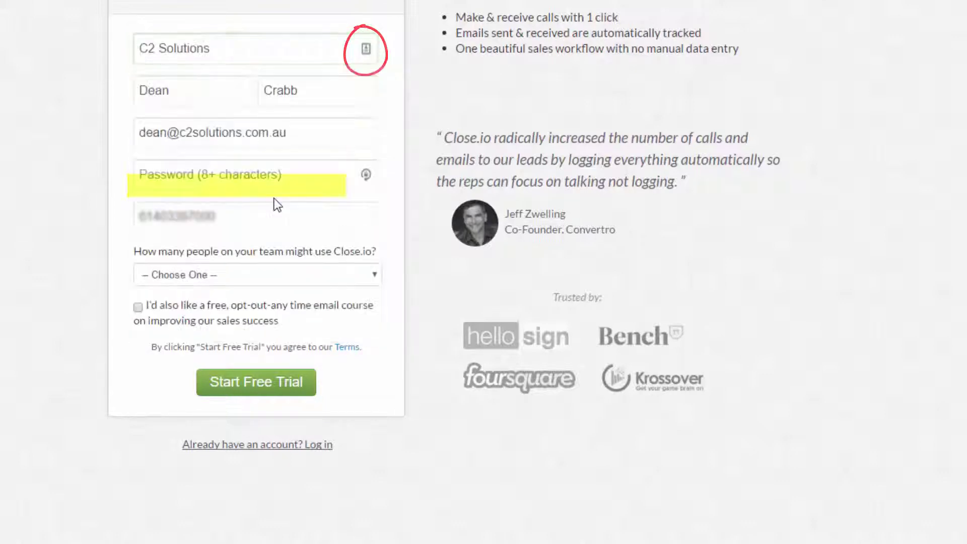
double_click(168, 132)
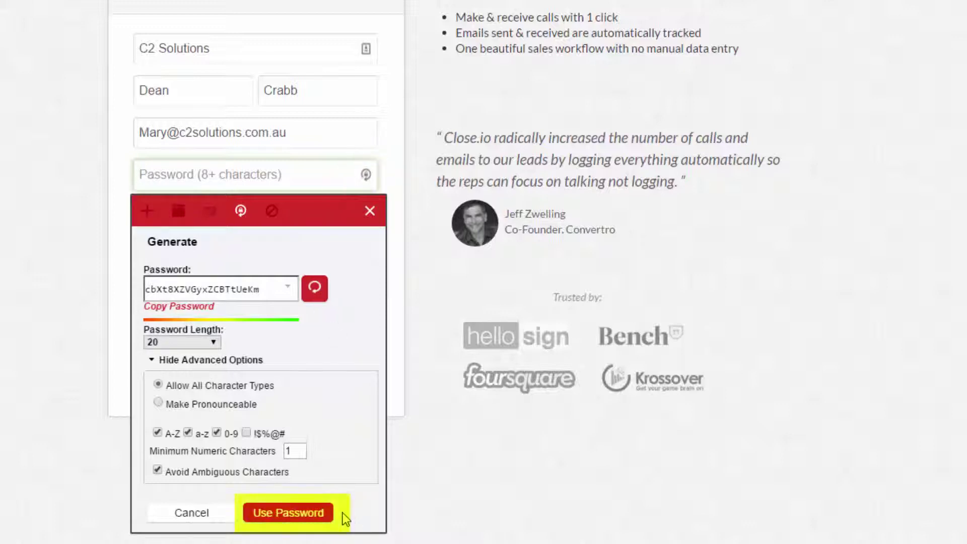
click(296, 513)
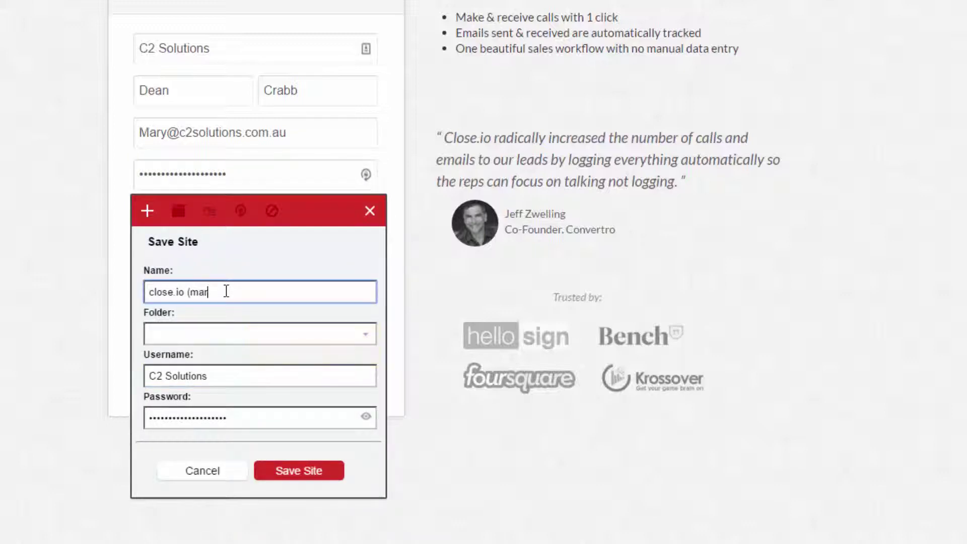
text(y@)
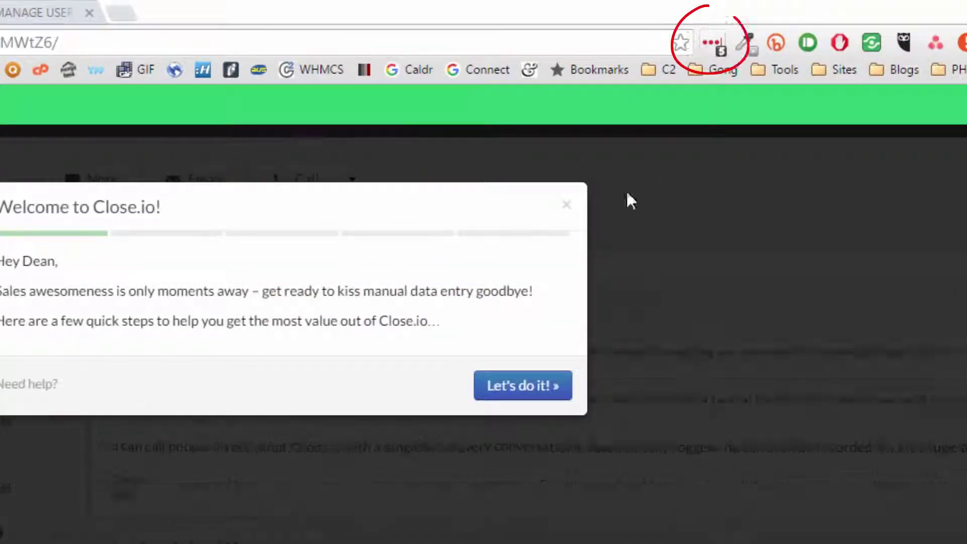
- Skip the Close.io onboarding prompts and check the five matching close.io logins in LastPass
click(524, 387)
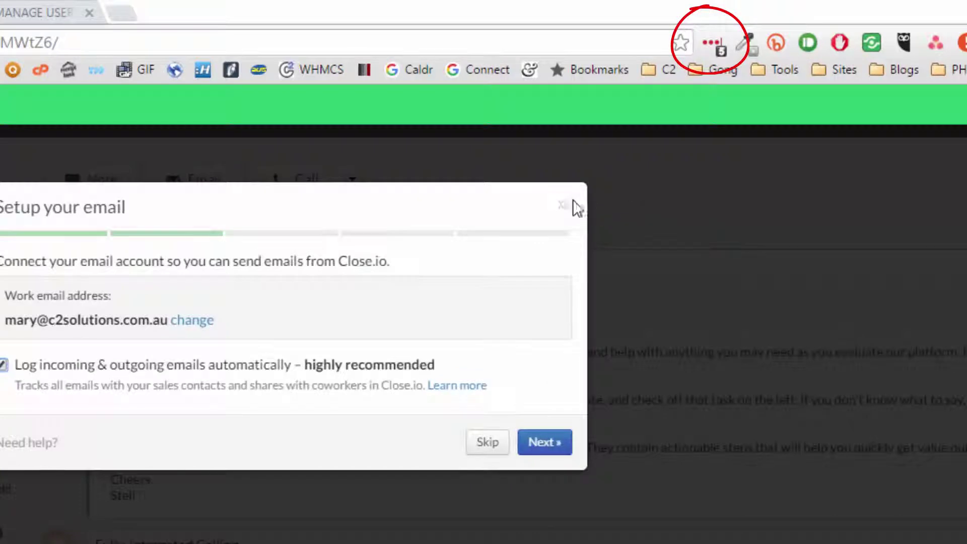
click(567, 205)
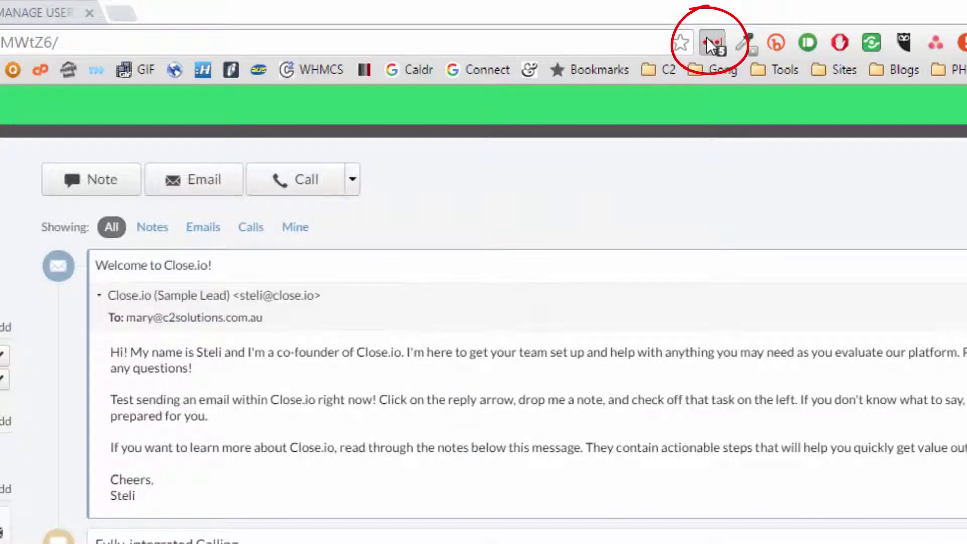
click(708, 41)
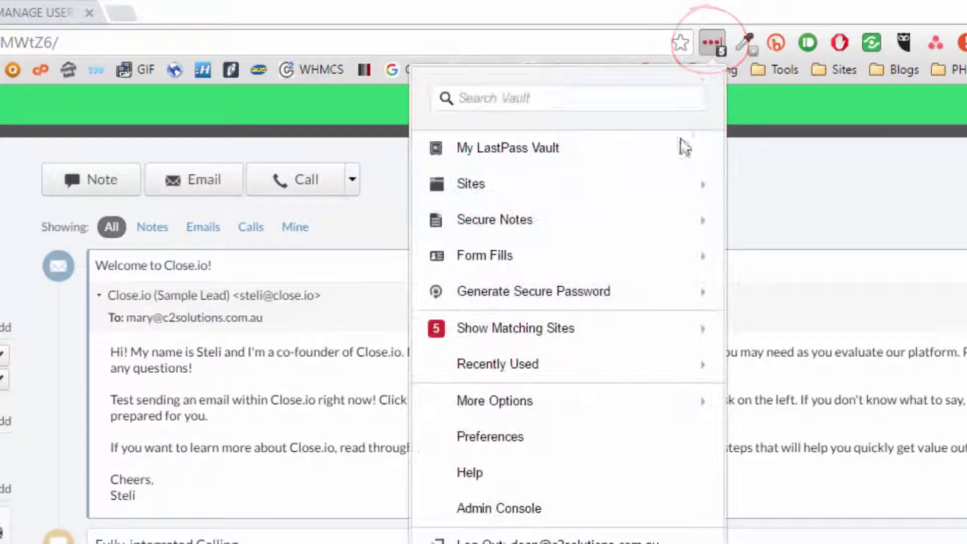
click(654, 330)
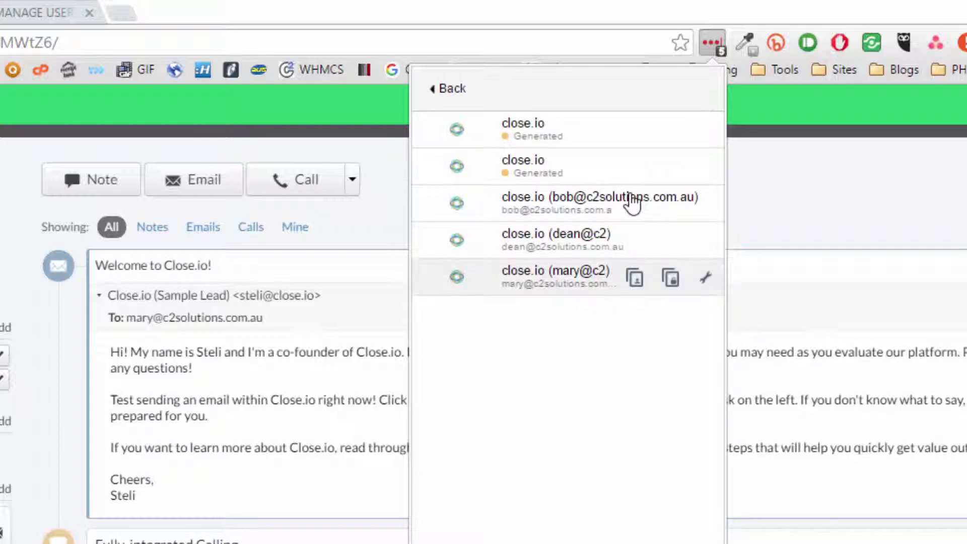
mouse_move(633, 203)
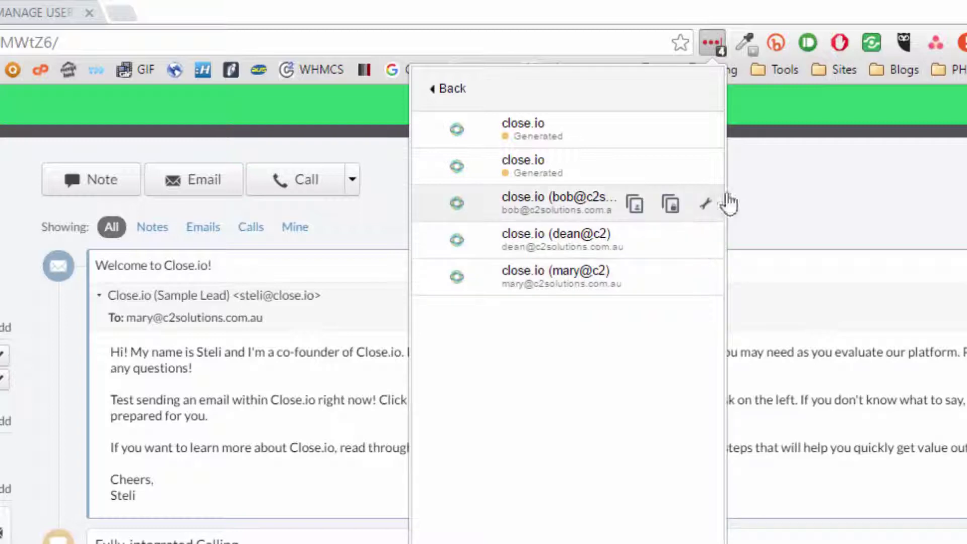
click(764, 186)
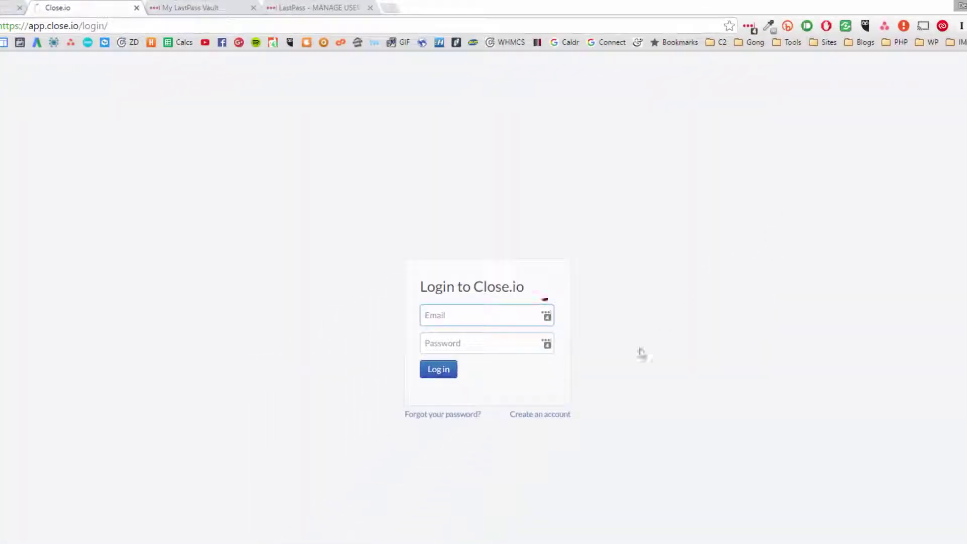
- Log in to Close.io with the new user's saved LastPass credentials and close the Welcome modal
click(503, 371)
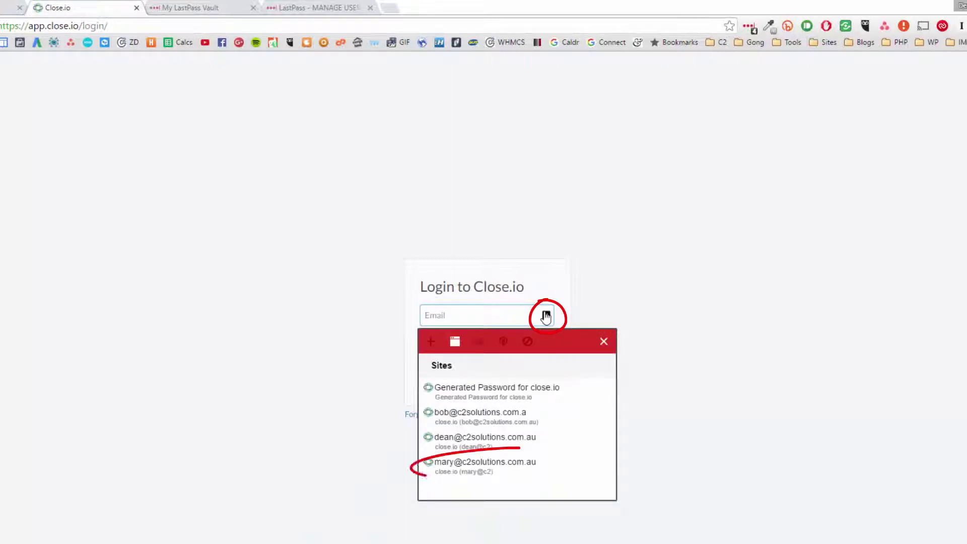
click(524, 471)
click(447, 375)
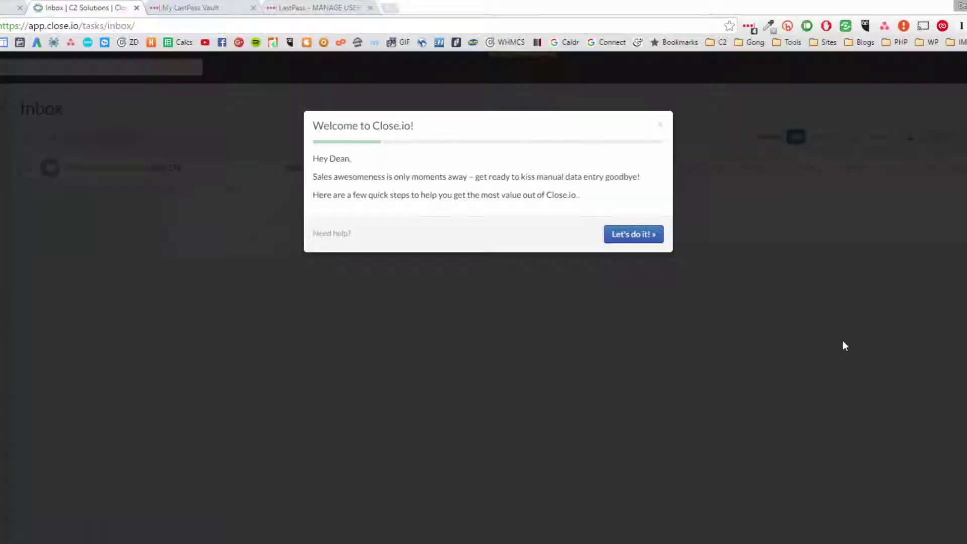
click(661, 128)
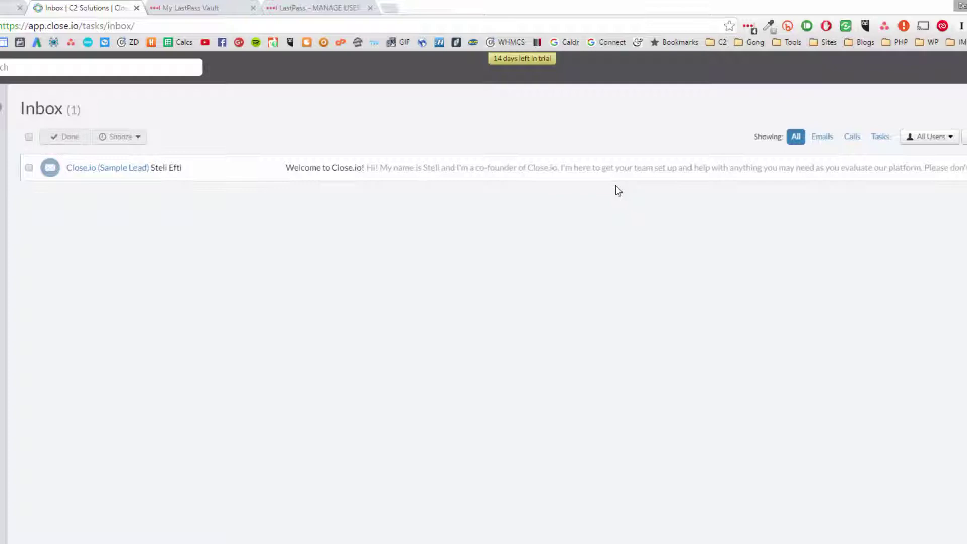
- Go to the Admin Console Users page and show the Action options for the pending new user
click(749, 26)
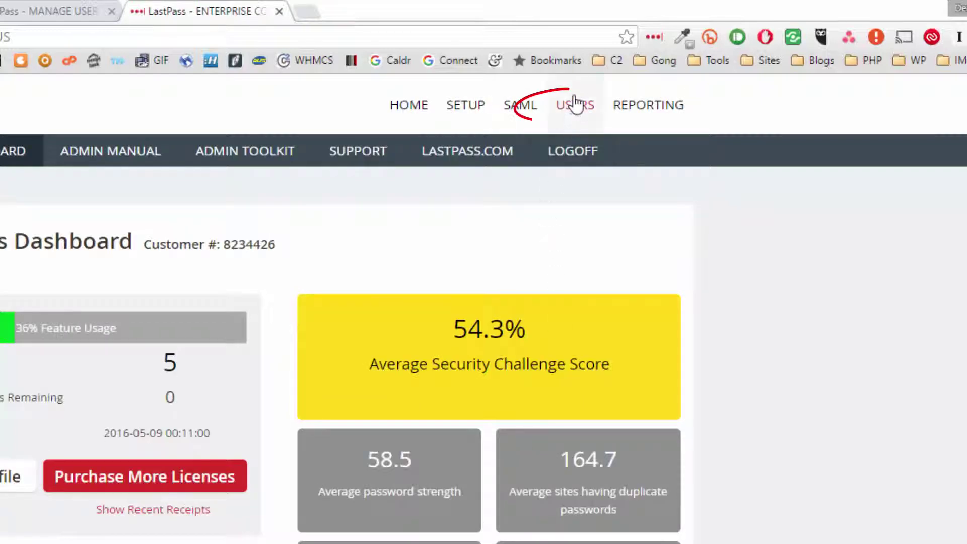
click(575, 104)
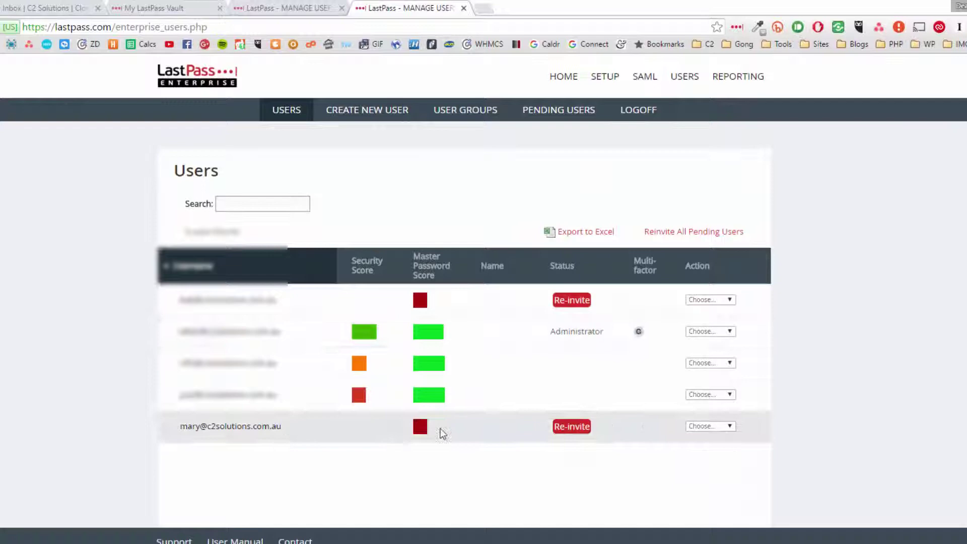
click(709, 427)
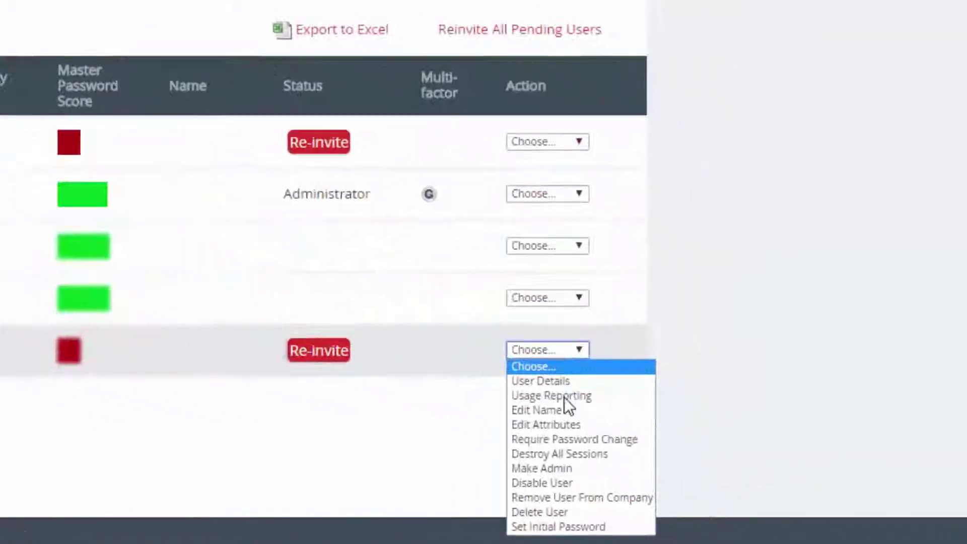